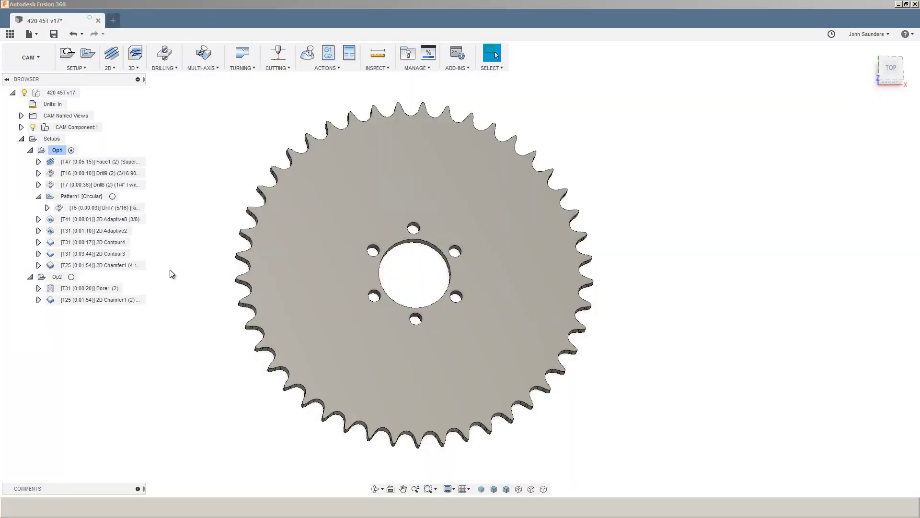
Step: Examine the 2D Adaptive8 toolpath of Op1 around the sprocket's outer teeth
{"action": "left_click", "coordinate": [131, 219]}
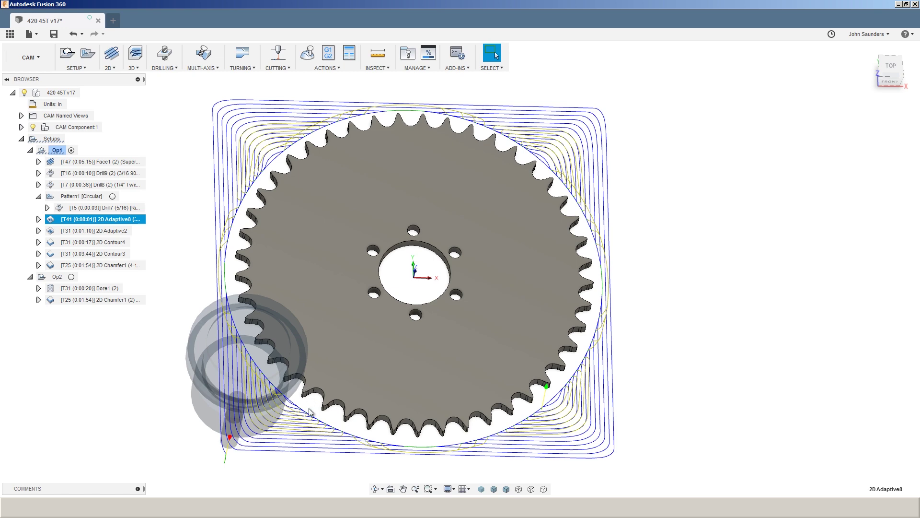
{"action": "scroll", "coordinate": [309, 412], "scroll_direction": "up", "scroll_amount": 6}
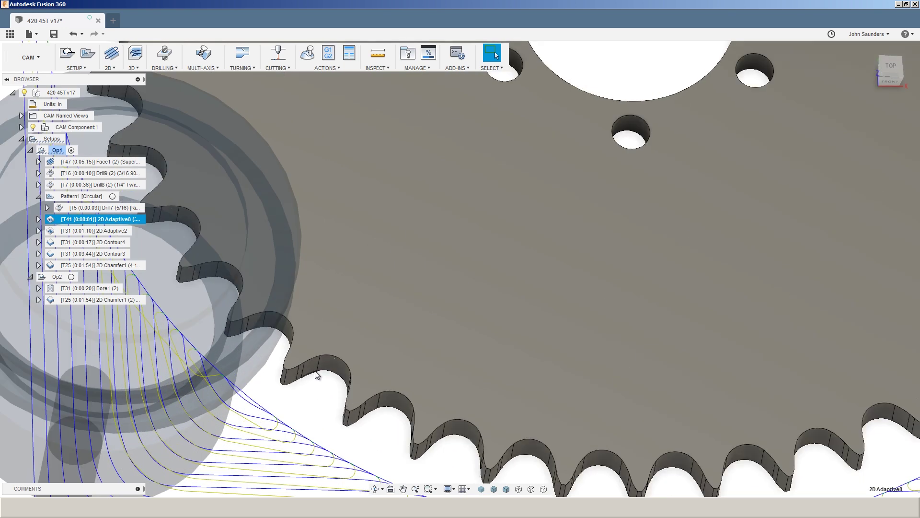
{"action": "scroll", "coordinate": [334, 402], "scroll_direction": "down", "scroll_amount": 5}
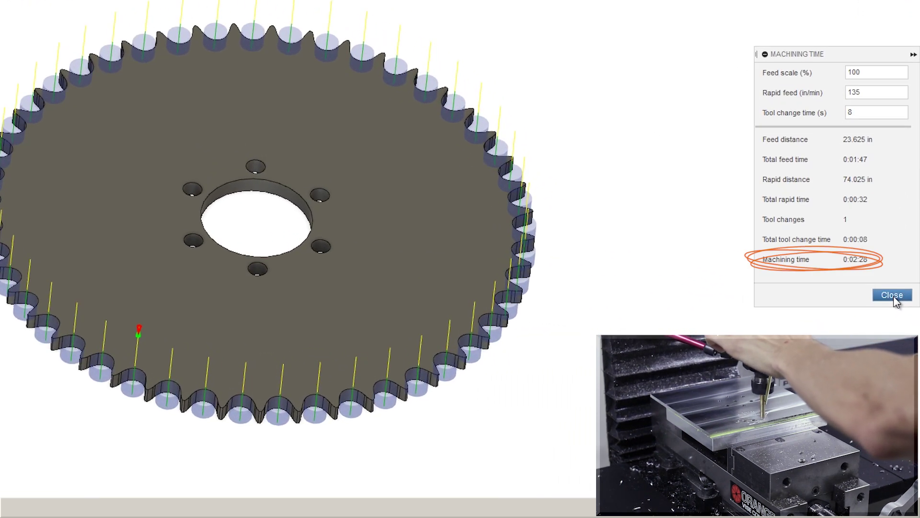
Step: Close the machining time report and examine closely how the 5/16 drill of Drill7 fits inside the tooth gullet
{"action": "left_click", "coordinate": [892, 295]}
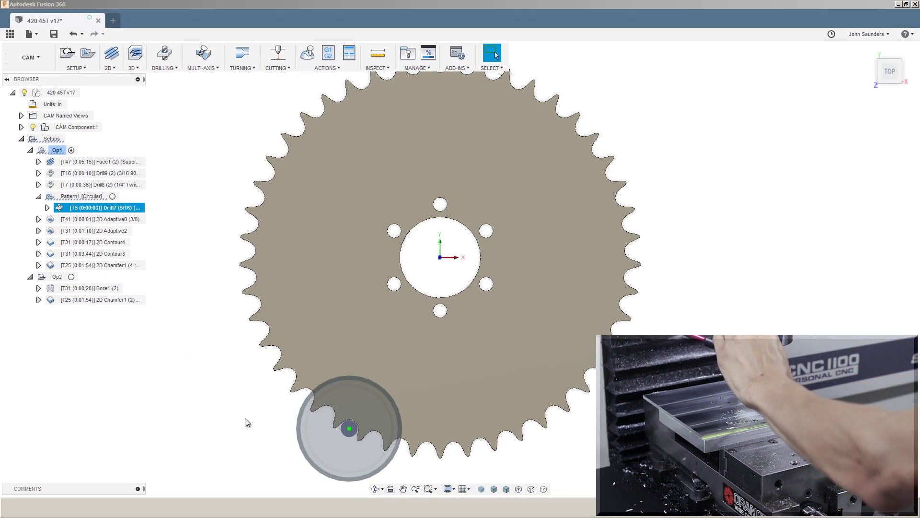
{"action": "scroll", "coordinate": [331, 427], "scroll_direction": "up", "scroll_amount": 6}
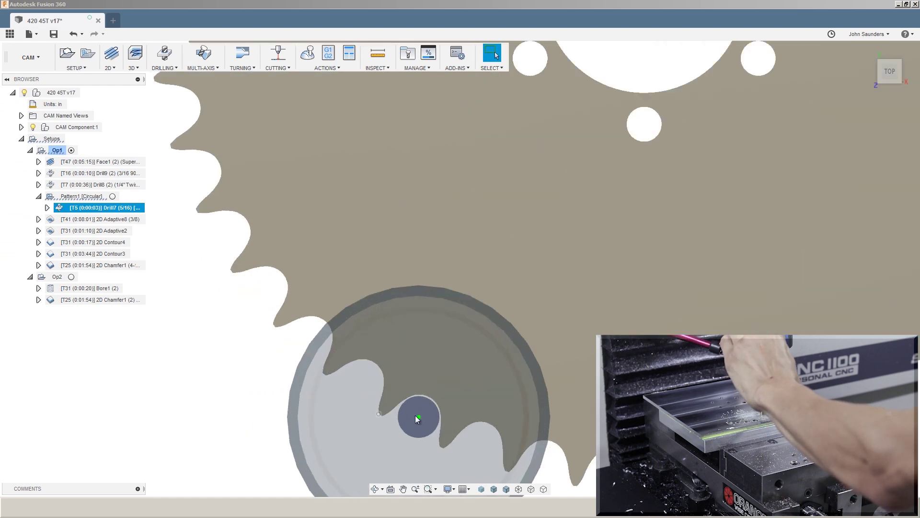
{"action": "scroll", "coordinate": [416, 419], "scroll_direction": "up", "scroll_amount": 6}
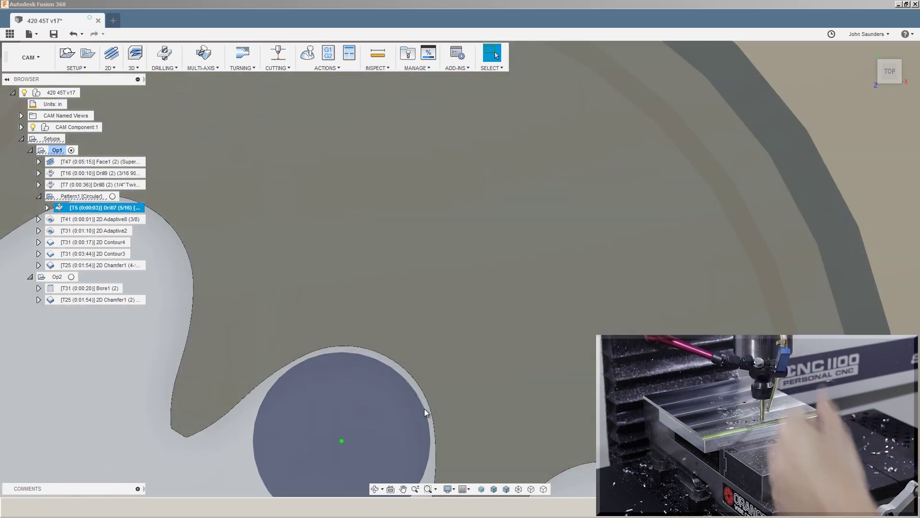
{"action": "scroll", "coordinate": [413, 433], "scroll_direction": "up", "scroll_amount": 5}
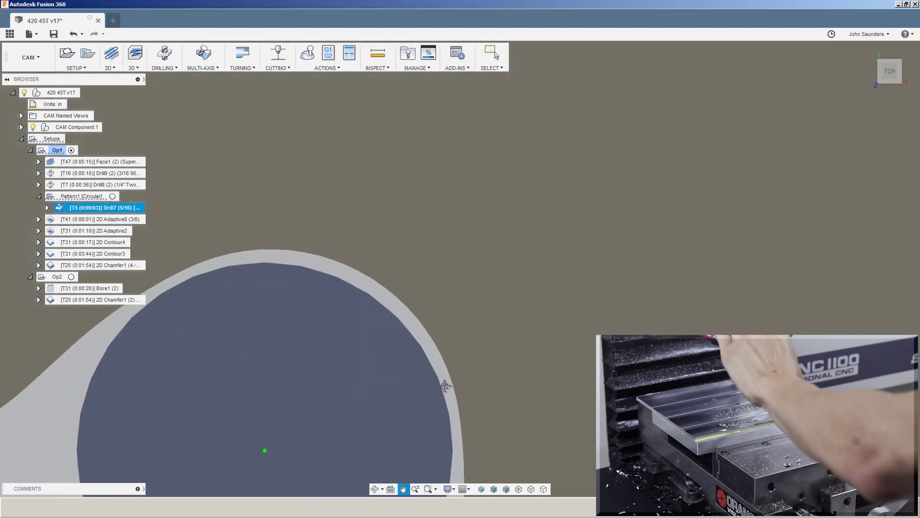
{"action": "left_click_drag", "start_coordinate": [445, 385], "coordinate": [488, 358]}
{"action": "key", "text": "Escape"}
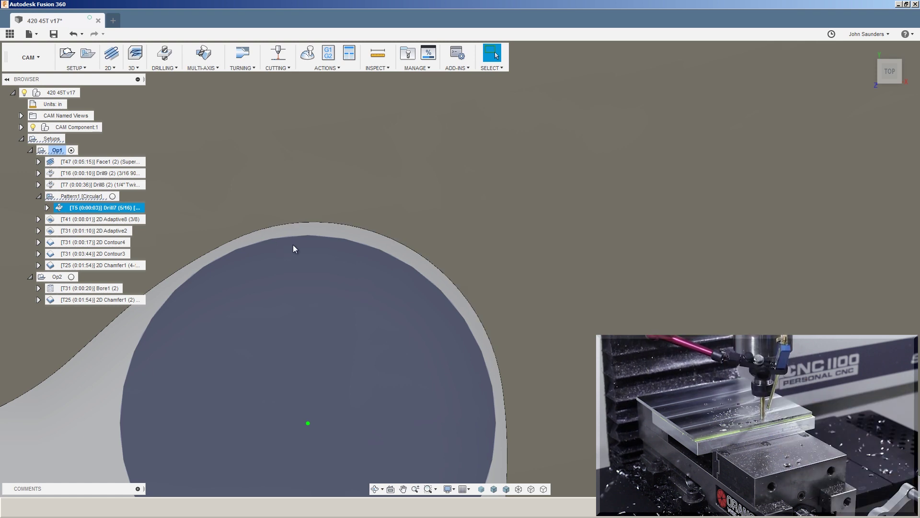
{"action": "scroll", "coordinate": [354, 224], "scroll_direction": "down", "scroll_amount": 10}
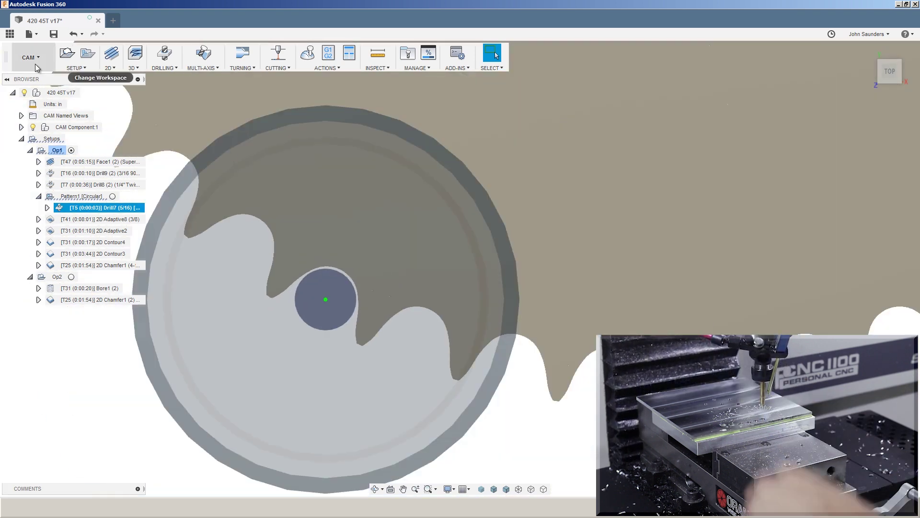
Step: Switch to the Model workspace and show the Drill sketch at the lower tooth gullets
{"action": "left_click", "coordinate": [32, 60]}
{"action": "left_click", "coordinate": [27, 80]}
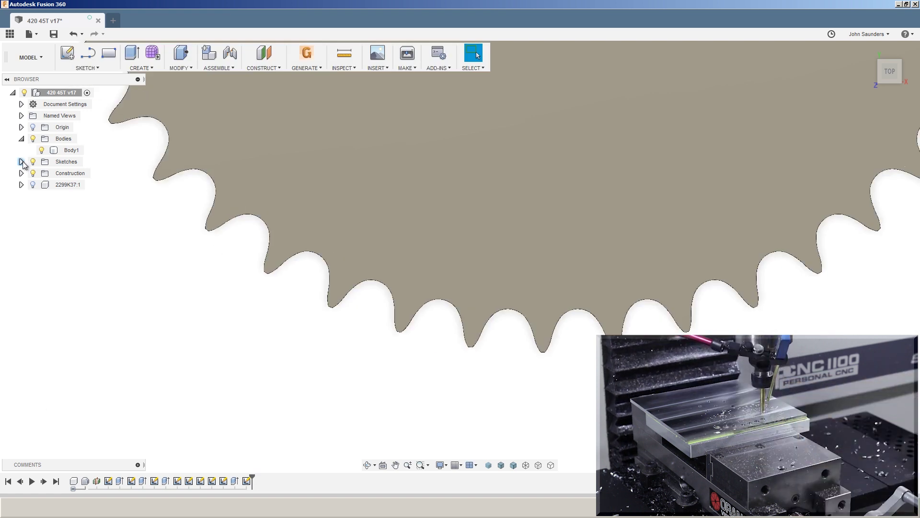
{"action": "left_click", "coordinate": [21, 162]}
{"action": "left_click", "coordinate": [42, 232]}
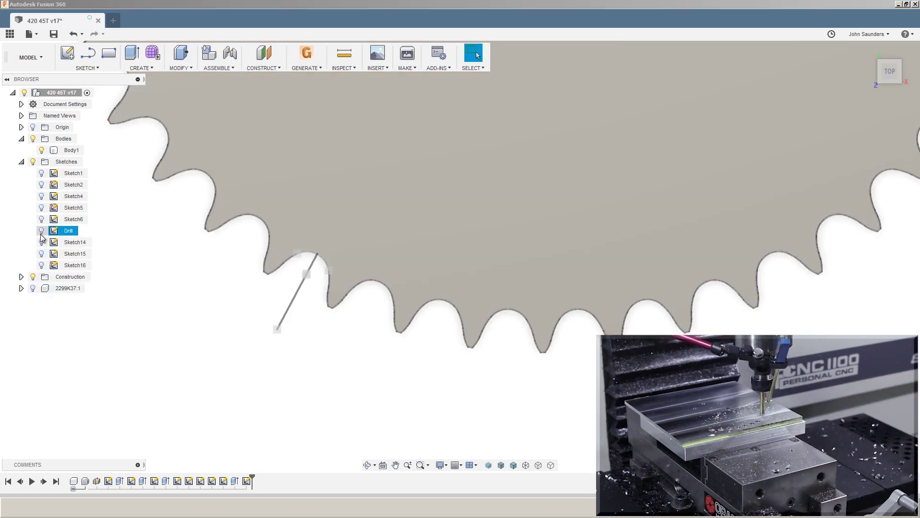
{"action": "scroll", "coordinate": [318, 272], "scroll_direction": "up", "scroll_amount": 8}
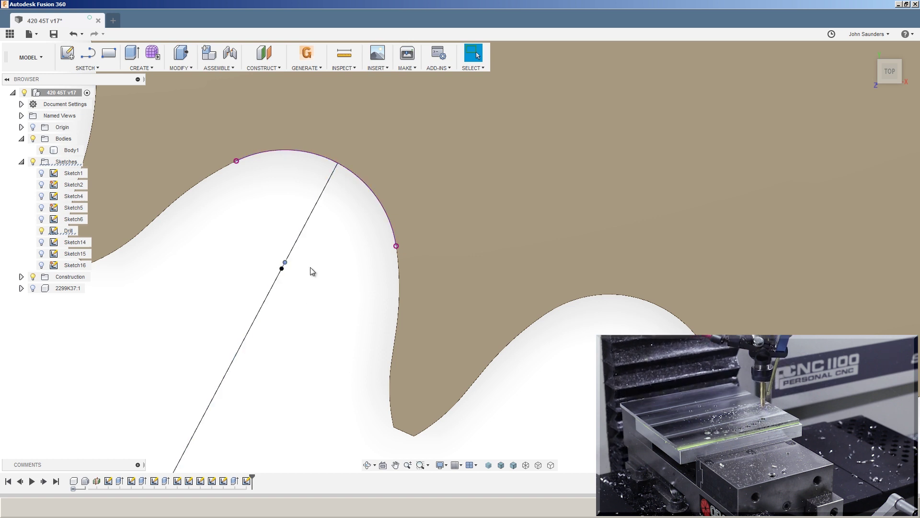
{"action": "scroll", "coordinate": [321, 316], "scroll_direction": "down", "scroll_amount": 4}
{"action": "middle_click_drag", "start_coordinate": [497, 374], "coordinate": [476, 284]}
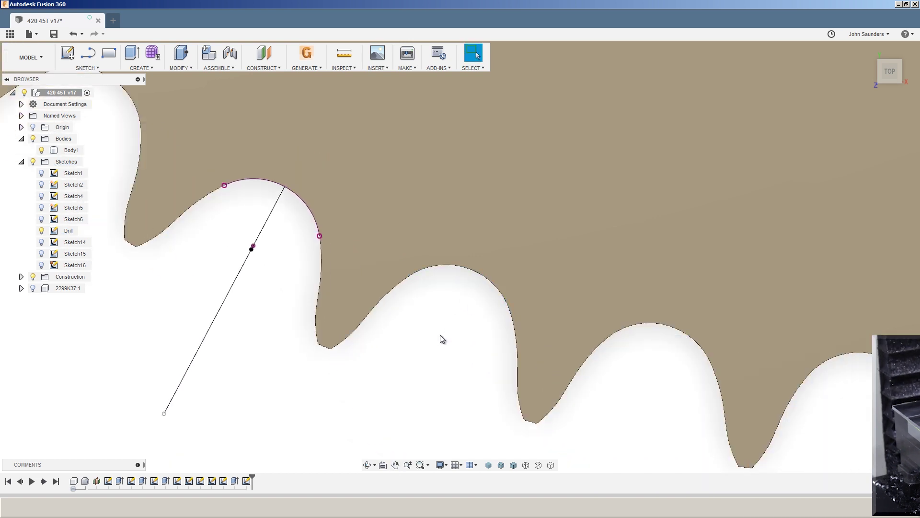
Step: Project the neighbouring gullet's arc into the Drill sketch and draw a line from the arc's midpoint out past the tooth tips
{"action": "key", "text": "p"}
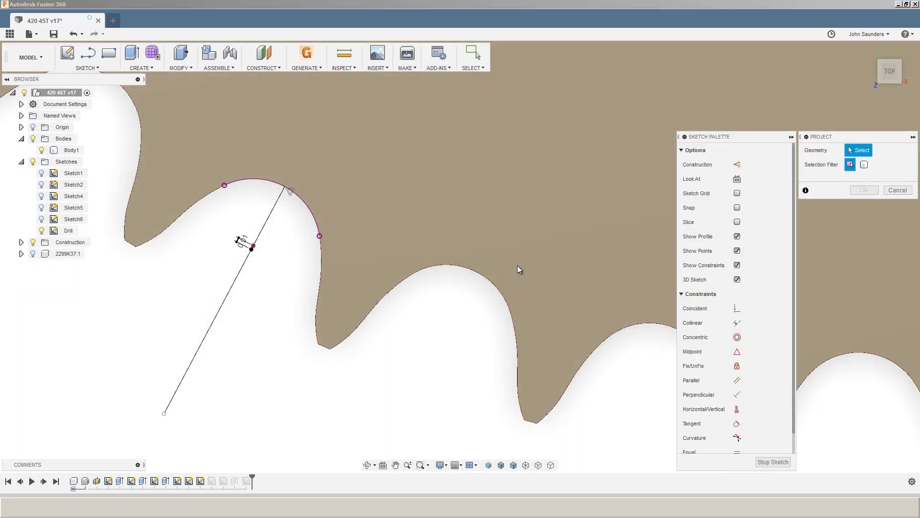
{"action": "left_click", "coordinate": [516, 265]}
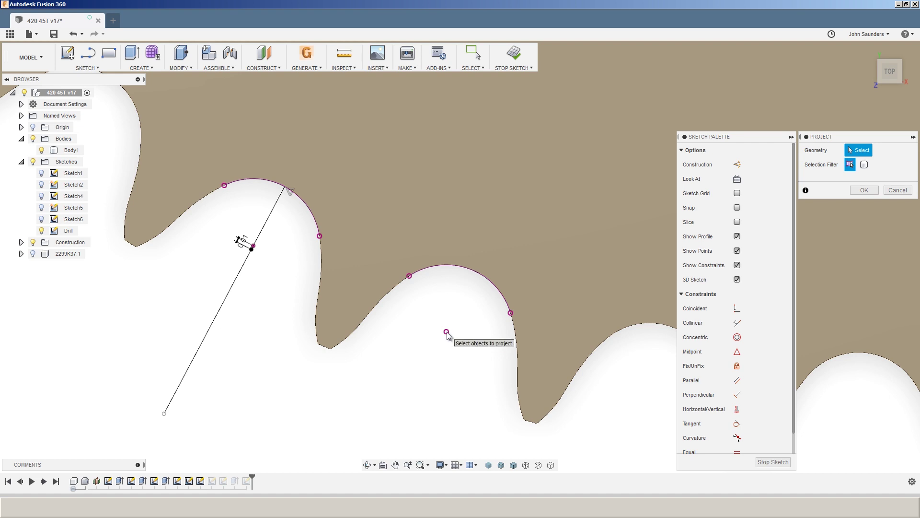
{"action": "key", "text": "l"}
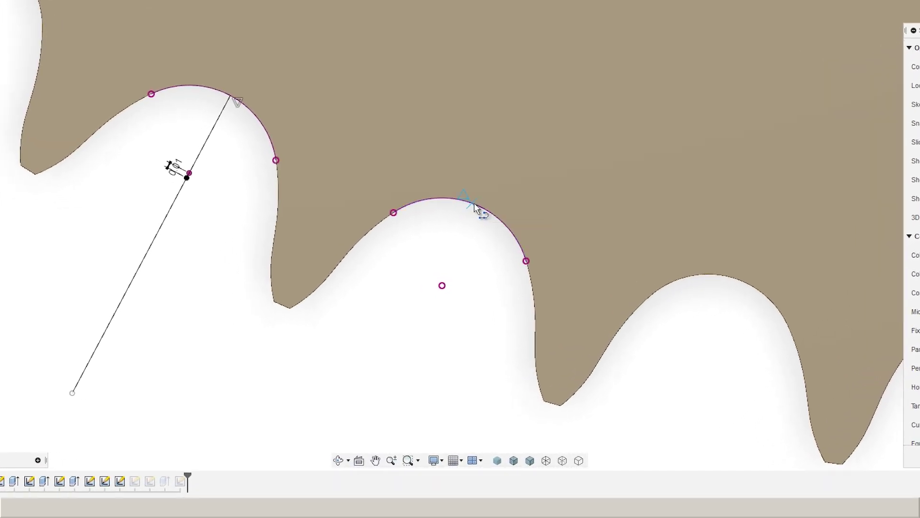
{"action": "left_click", "coordinate": [472, 205]}
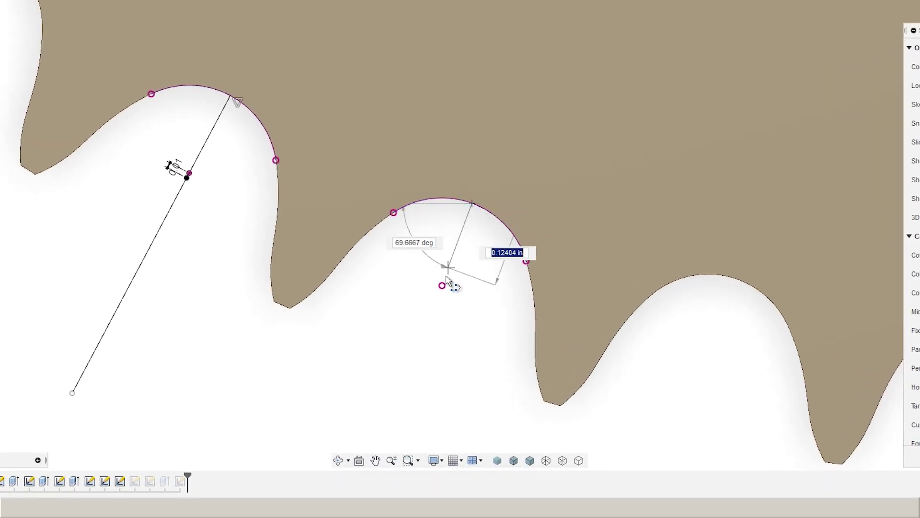
{"action": "left_click", "coordinate": [306, 400]}
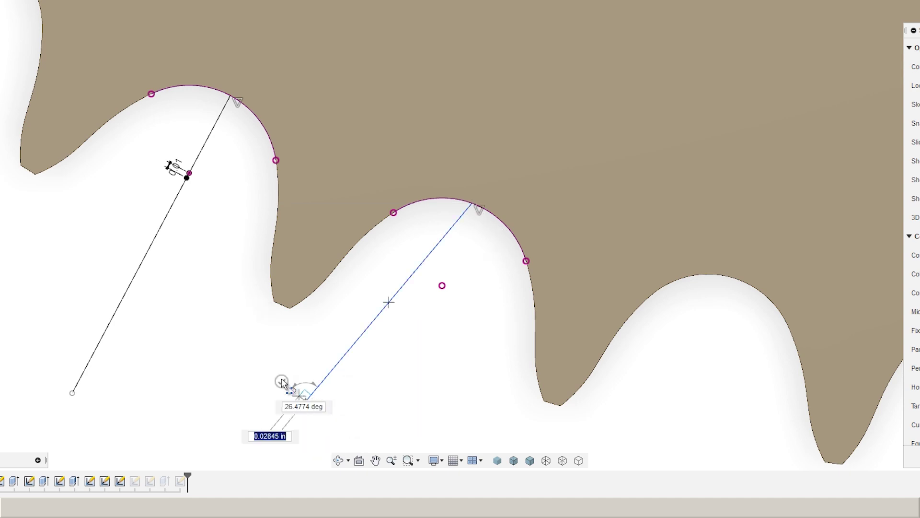
{"action": "key", "text": "Escape"}
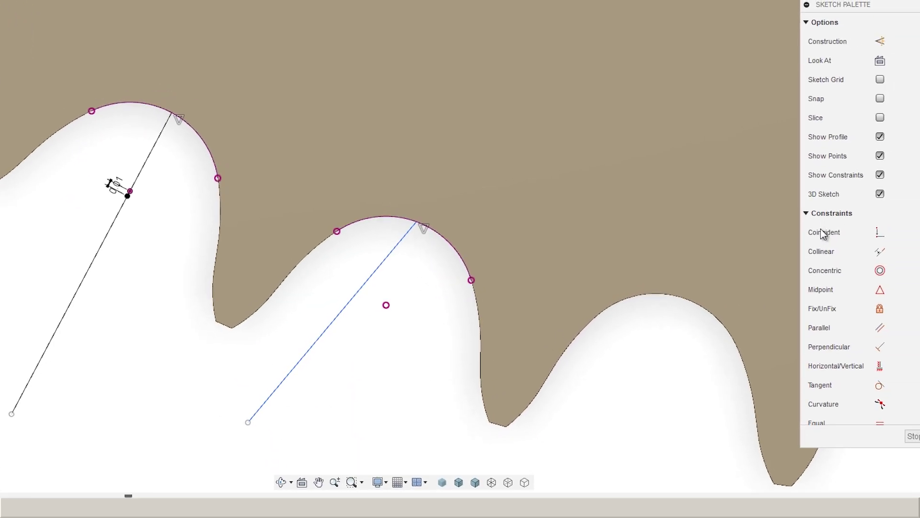
Step: Constrain the new line to be coincident with the projected arc's centre point
{"action": "left_click", "coordinate": [812, 259]}
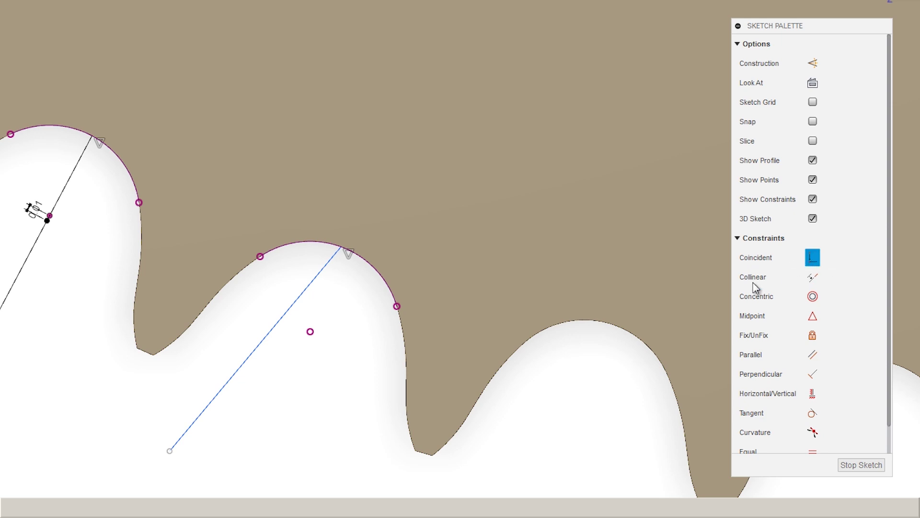
{"action": "left_click", "coordinate": [242, 370]}
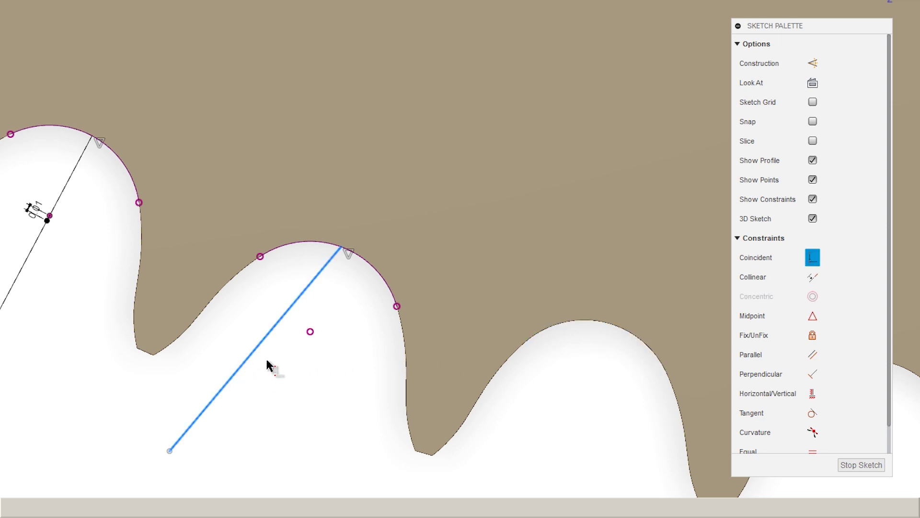
{"action": "left_click", "coordinate": [311, 332]}
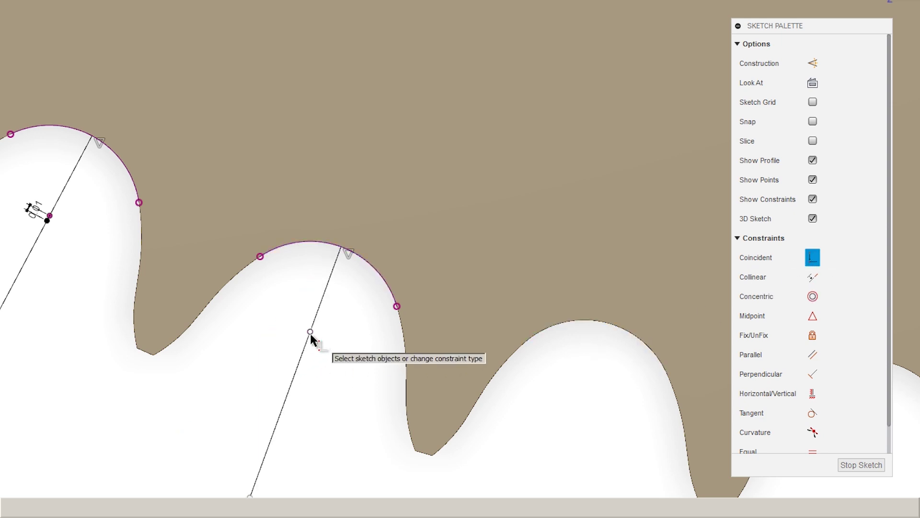
Step: Place a sketch point on the new line, outward of the projected arc's centre
{"action": "scroll", "coordinate": [338, 386], "scroll_direction": "down", "scroll_amount": 2}
{"action": "middle_click_drag", "start_coordinate": [323, 354], "coordinate": [281, 369]}
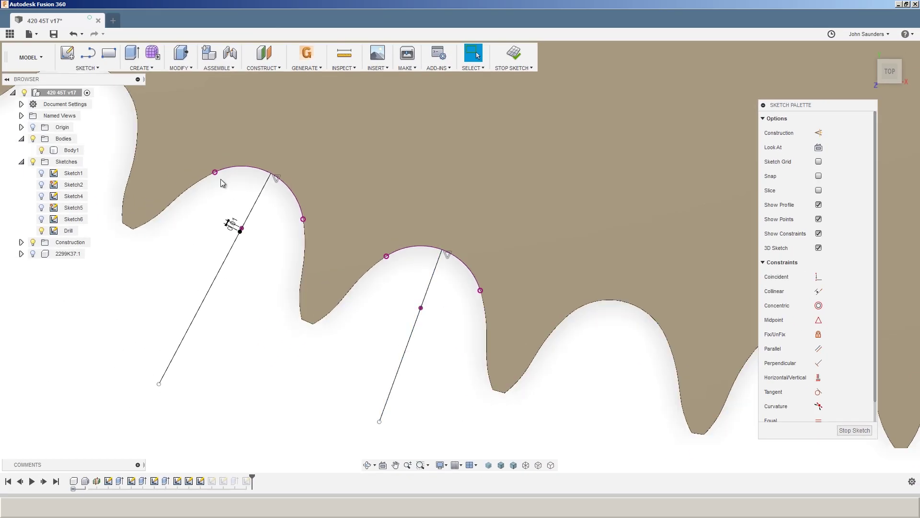
{"action": "left_click", "coordinate": [98, 68]}
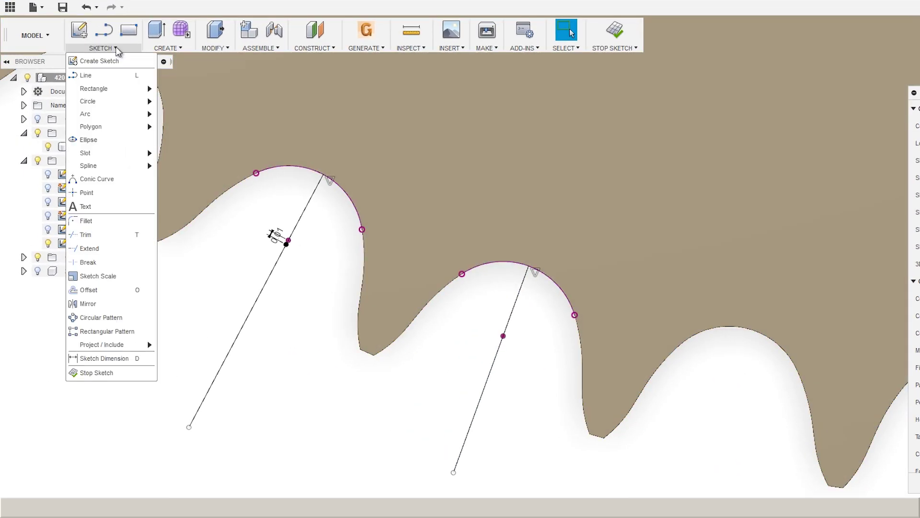
{"action": "left_click", "coordinate": [97, 192]}
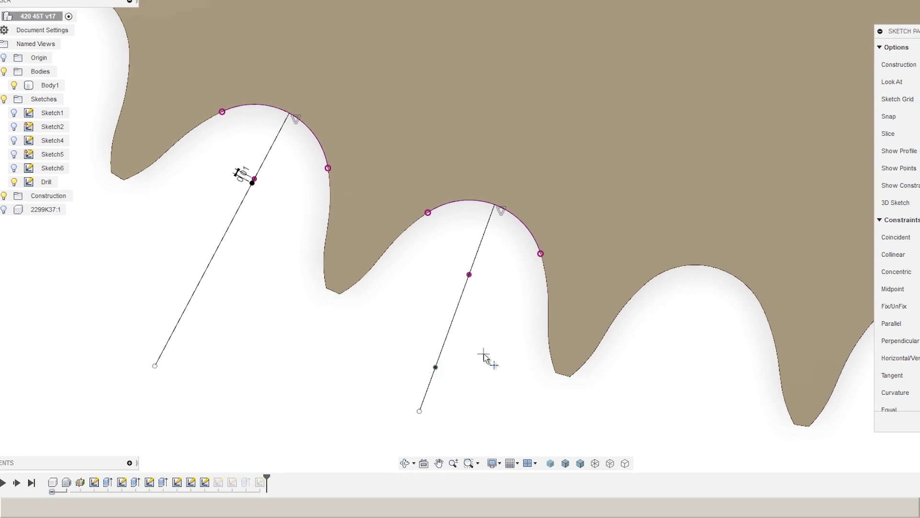
Step: Dimension the new point 0.01 in from the projected arc's centre and finish the sketch
{"action": "key", "text": "d"}
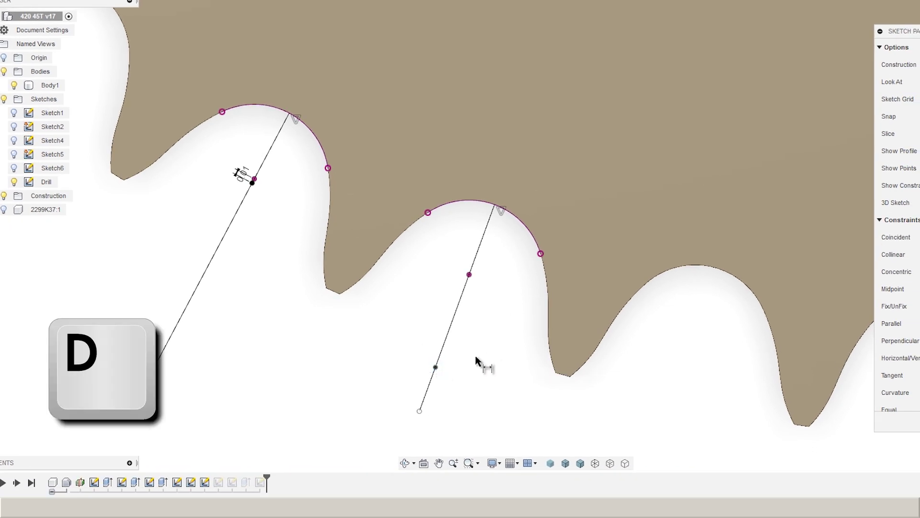
{"action": "left_click", "coordinate": [435, 367]}
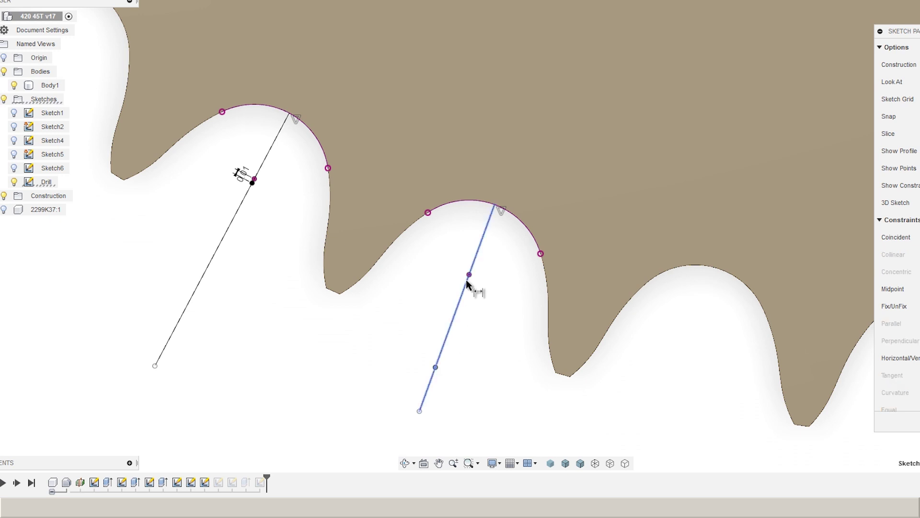
{"action": "left_click", "coordinate": [440, 307]}
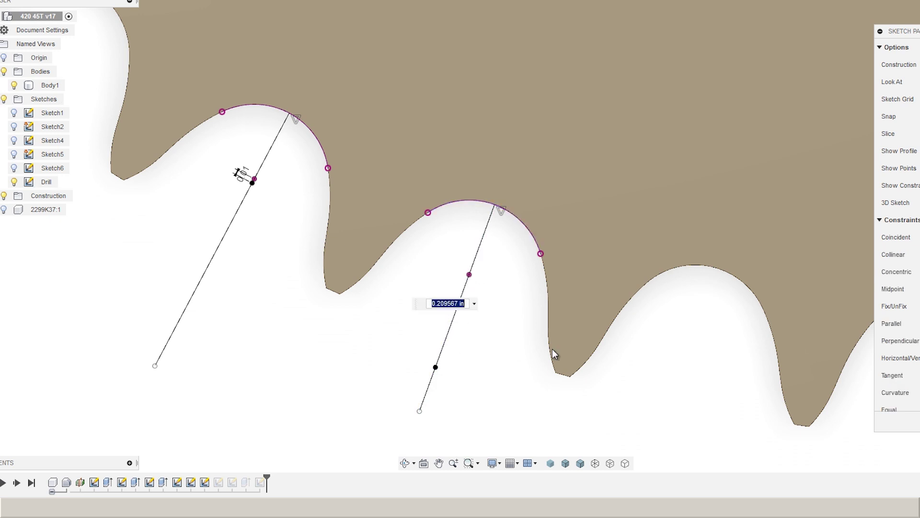
{"action": "type", "text": ".01 in"}
{"action": "key", "text": "Return"}
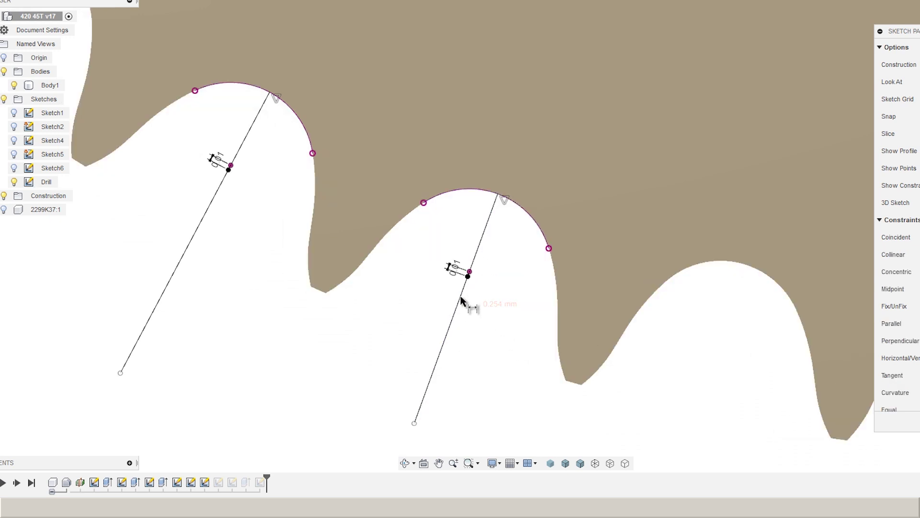
{"action": "scroll", "coordinate": [462, 292], "scroll_direction": "up", "scroll_amount": 3}
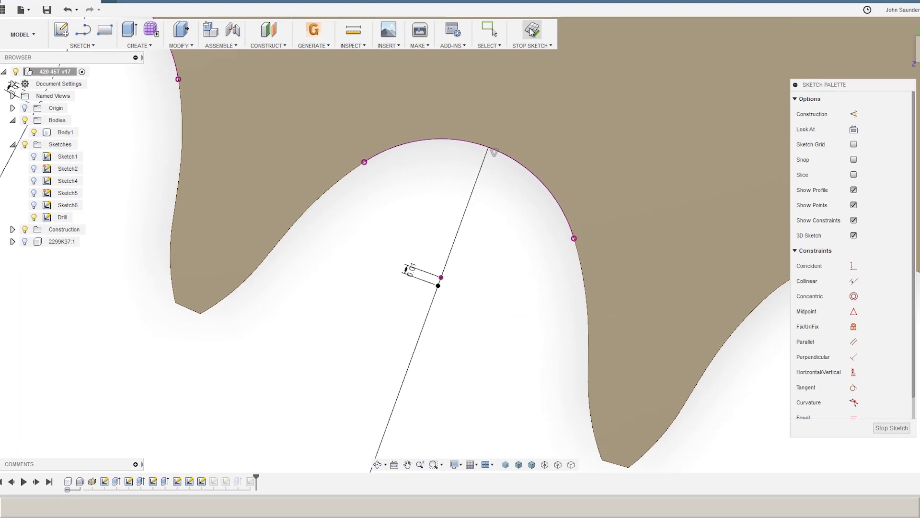
{"action": "left_click", "coordinate": [558, 5]}
Step: Switch to the CAM workspace and review the hole geometry settings of the 5/16 drilling operation, including the Selected points hole mode
{"action": "left_click", "coordinate": [11, 3]}
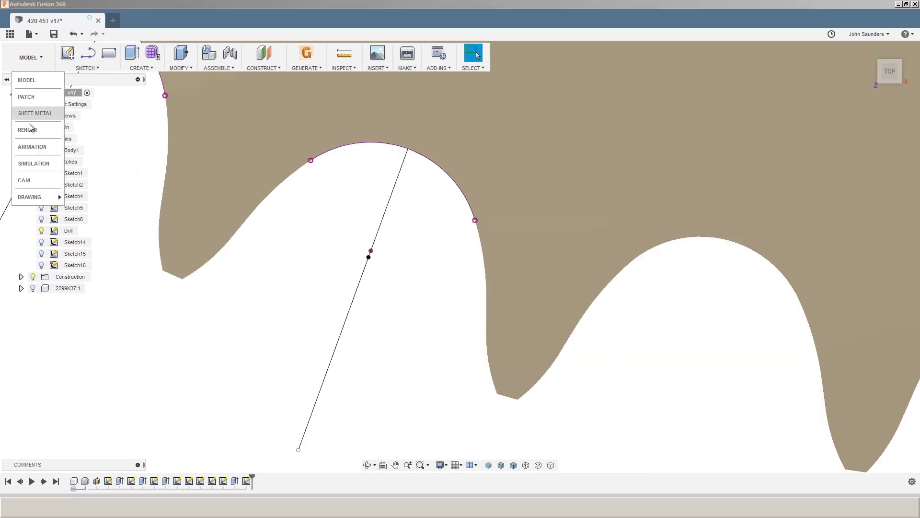
{"action": "left_click", "coordinate": [24, 180]}
{"action": "right_click", "coordinate": [93, 208]}
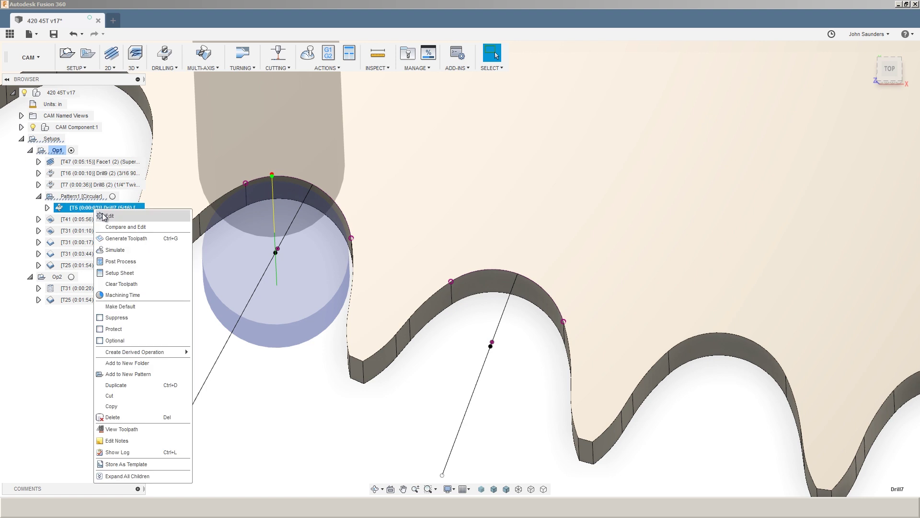
{"action": "left_click", "coordinate": [108, 216]}
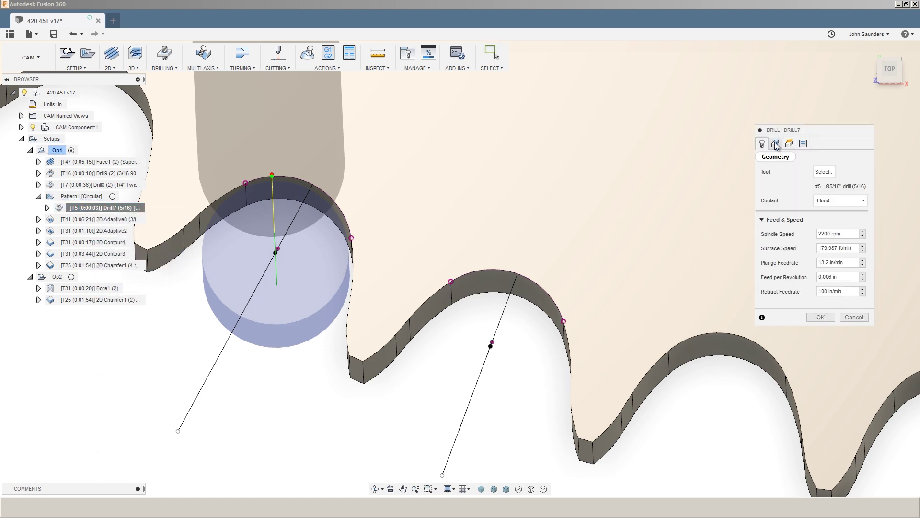
{"action": "left_click", "coordinate": [776, 144]}
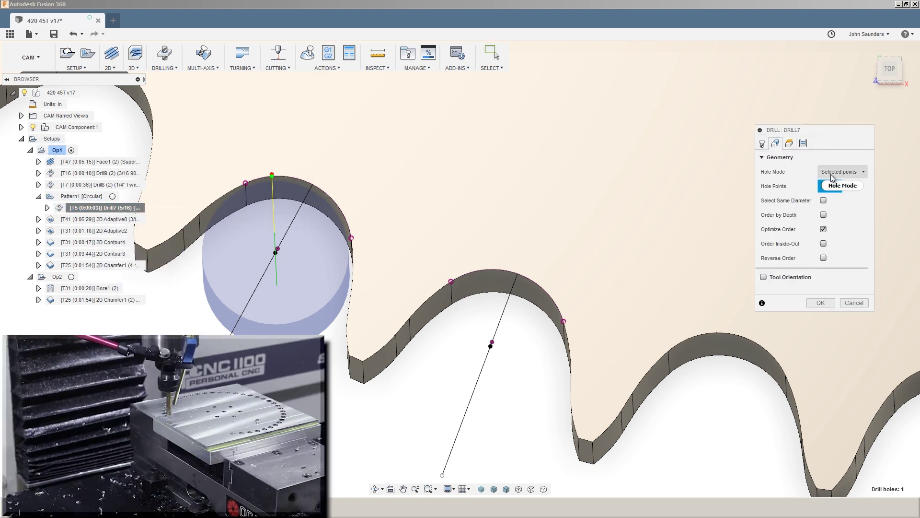
{"action": "left_click", "coordinate": [853, 172]}
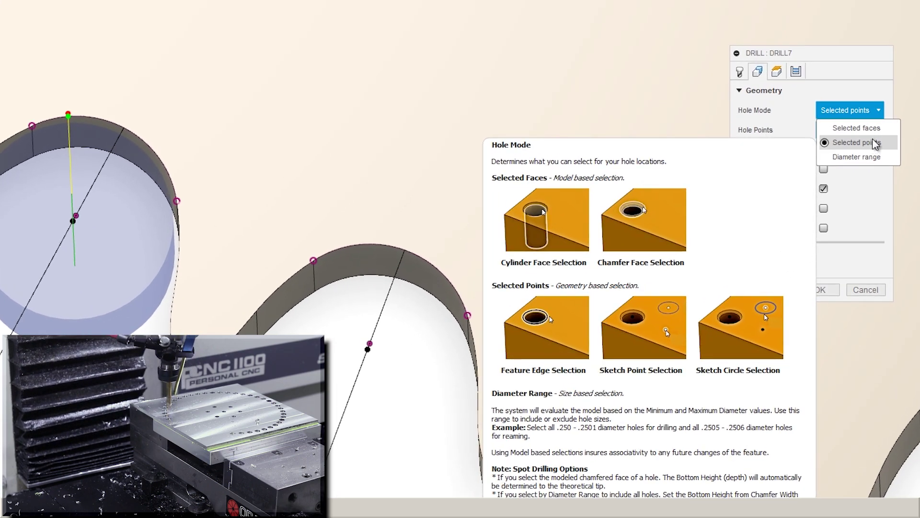
{"action": "left_click", "coordinate": [875, 144]}
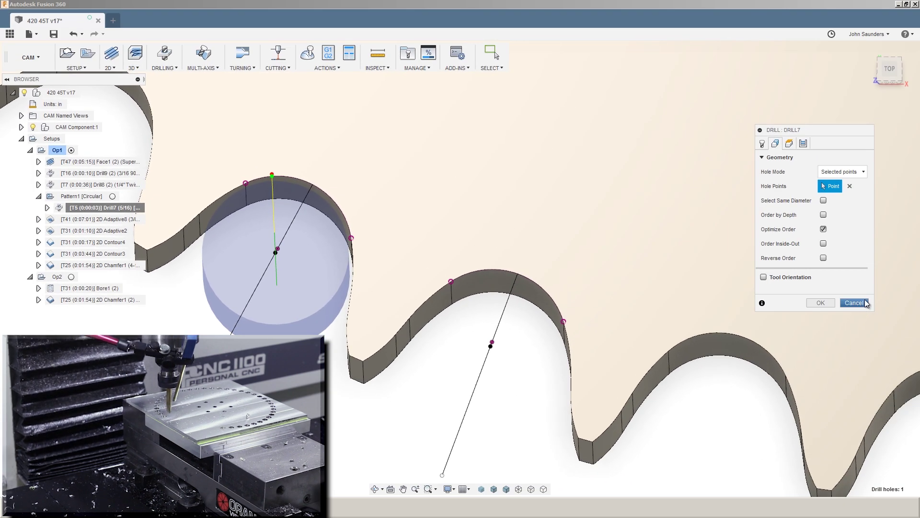
{"action": "left_click", "coordinate": [854, 303]}
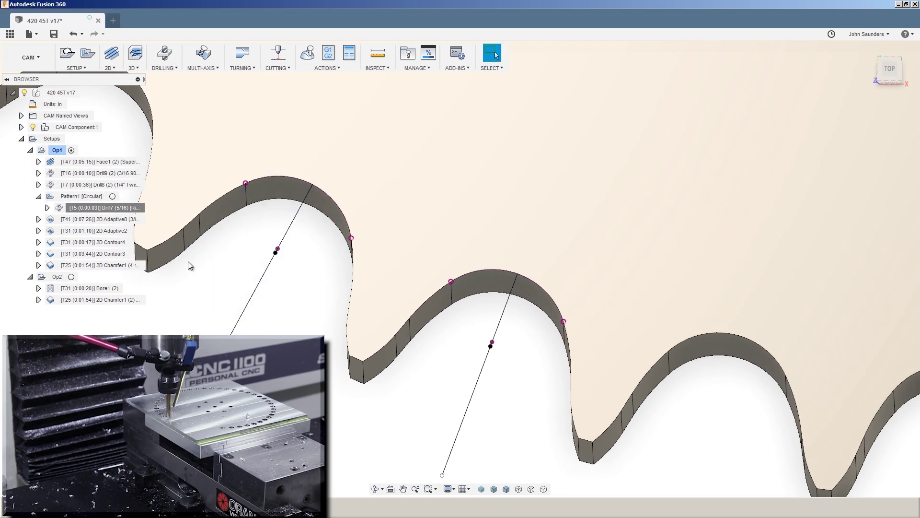
Step: Try adding the 5/16 drilling operation to a new circular pattern with the centre bore's face as its axis
{"action": "right_click", "coordinate": [96, 208]}
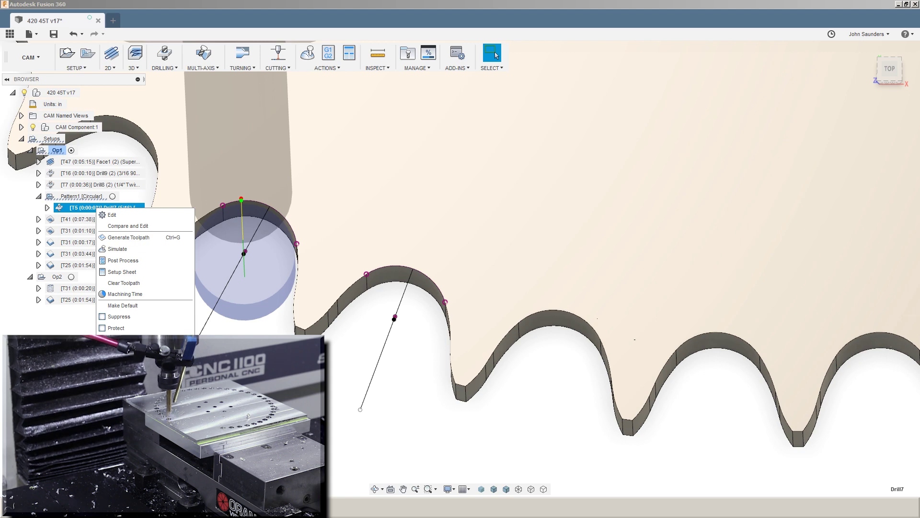
{"action": "left_click", "coordinate": [125, 374]}
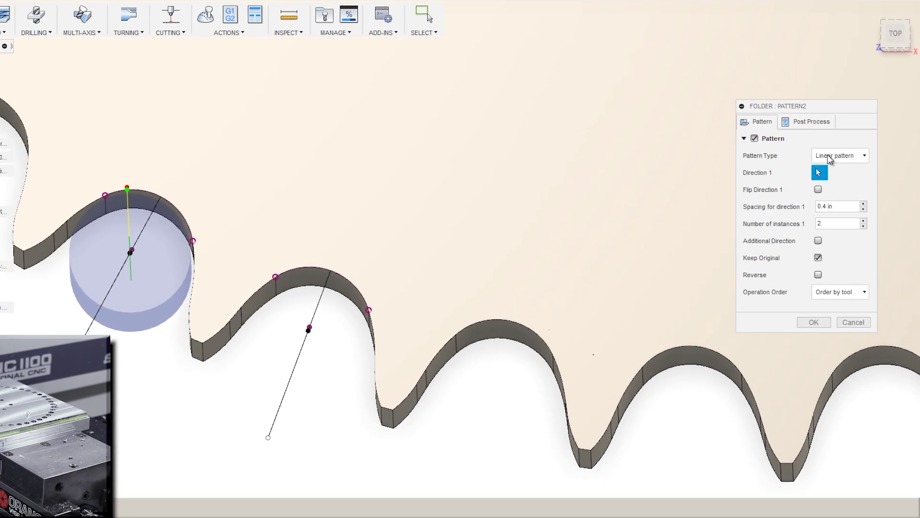
{"action": "left_click", "coordinate": [838, 175]}
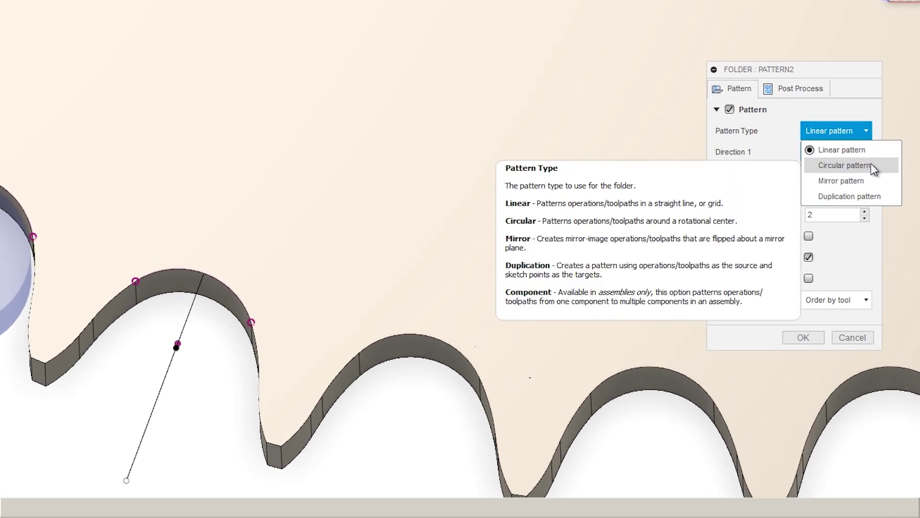
{"action": "left_click", "coordinate": [871, 165]}
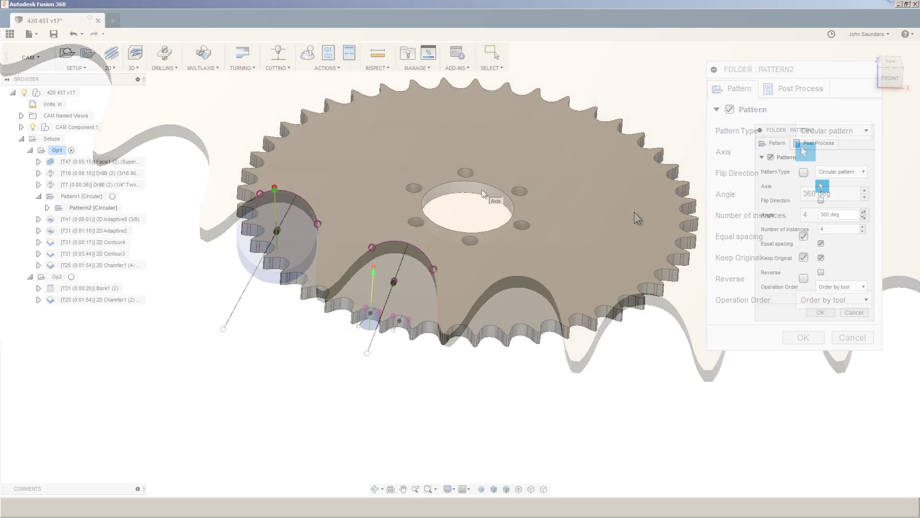
{"action": "left_click", "coordinate": [482, 193]}
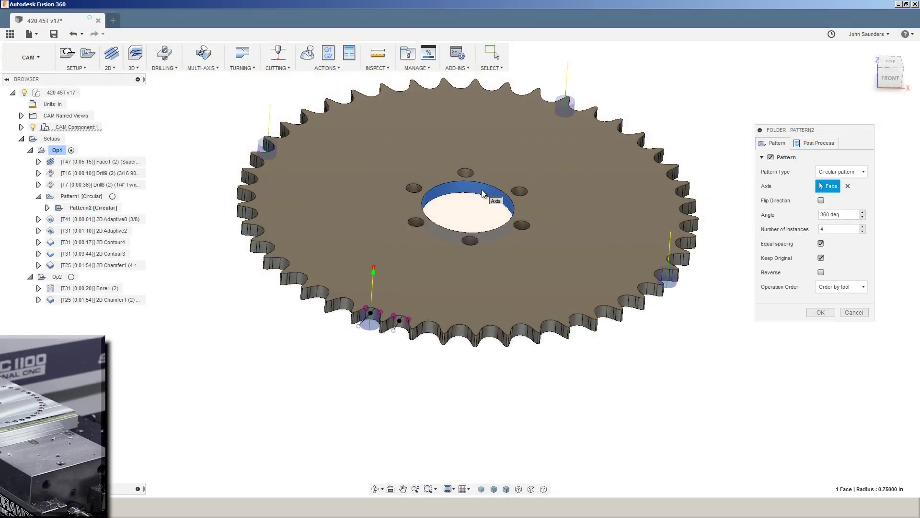
{"action": "left_click", "coordinate": [854, 312]}
Step: Review the axis, angle and instance settings of the existing circular drilling pattern without changing them
{"action": "right_click", "coordinate": [83, 202]}
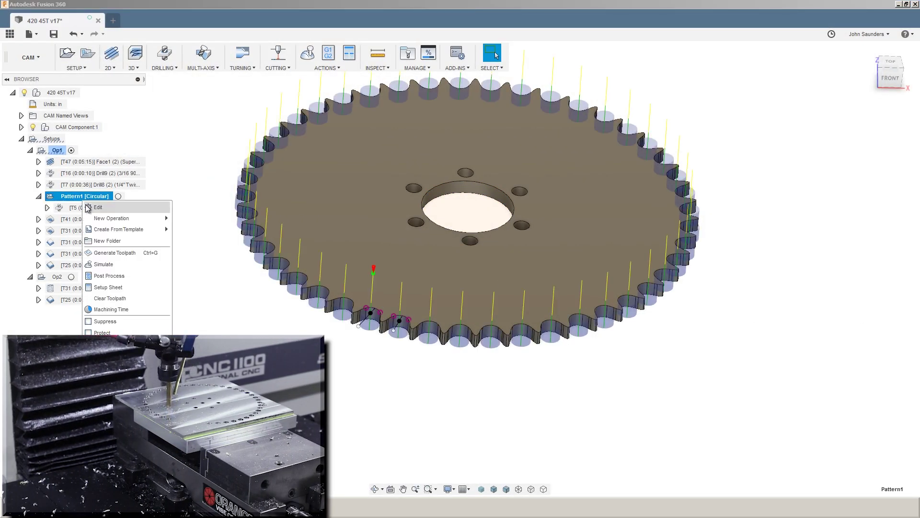
{"action": "left_click", "coordinate": [88, 207]}
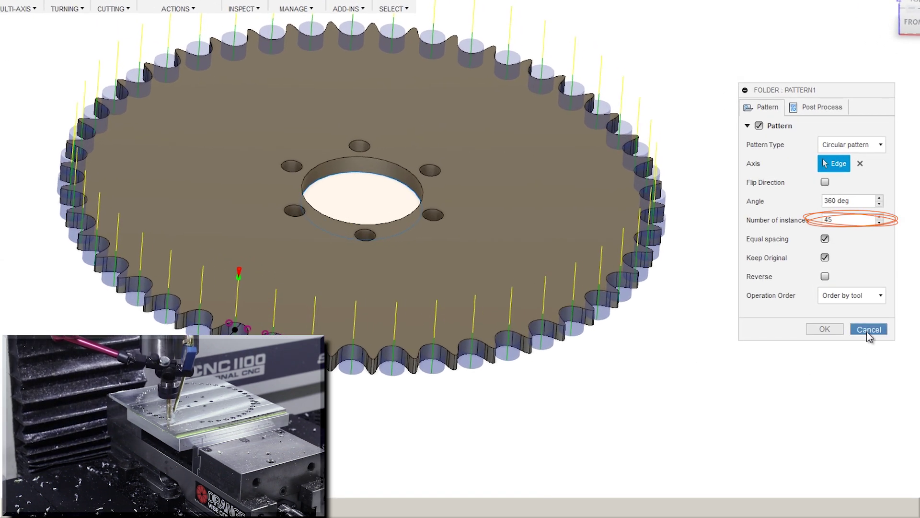
{"action": "left_click", "coordinate": [868, 330]}
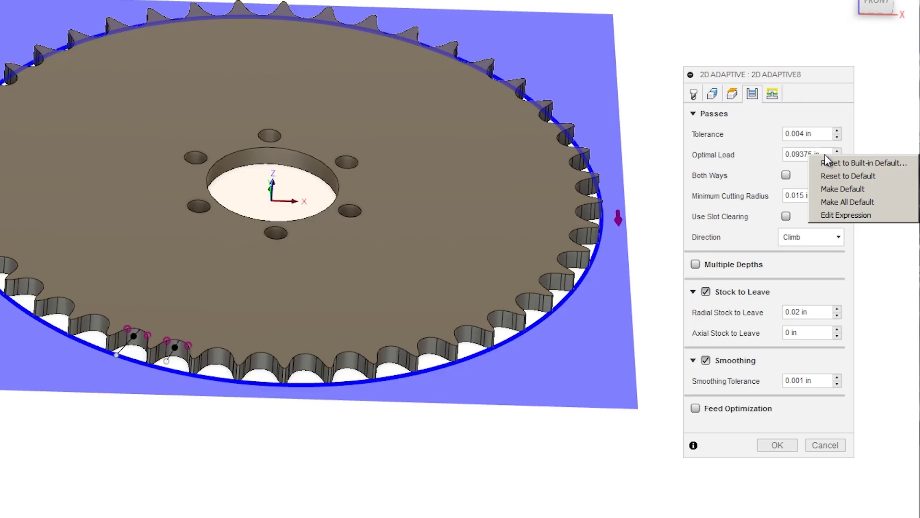
Step: Open the expression behind the Optimal Load of the 2D Adaptive8 operation
{"action": "left_click", "coordinate": [866, 220]}
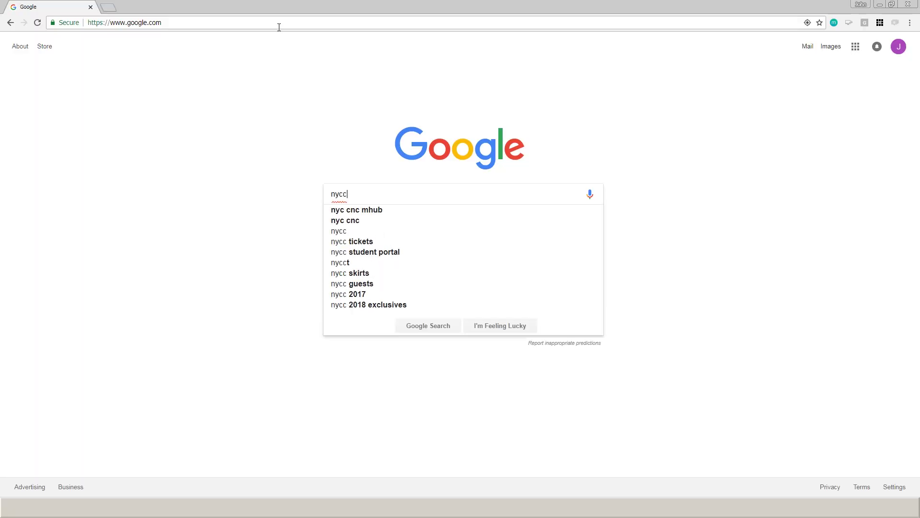
Step: Search Google for "nyccnc fusion expressions" and look through the most commonly used expressions on NYC CNC's Fusion 360 CAM parameters page
{"action": "type", "text": "on expressions"}
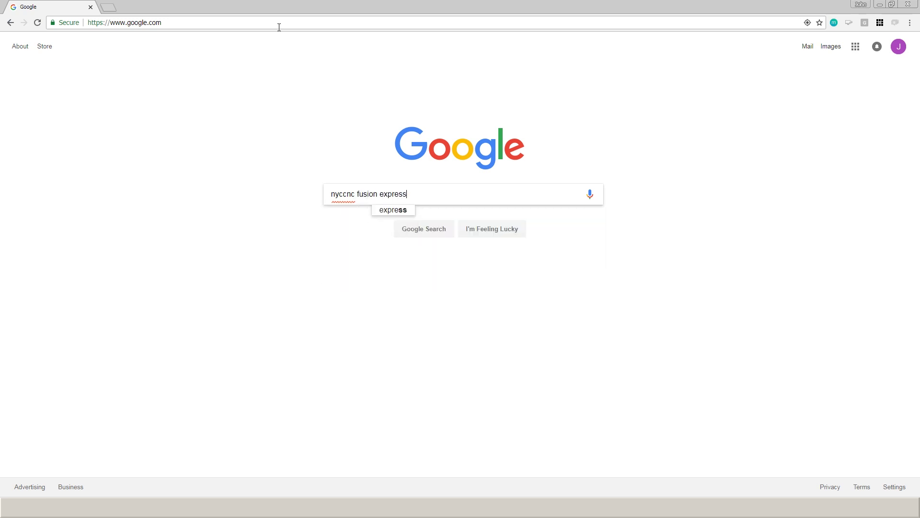
{"action": "key", "text": "Return"}
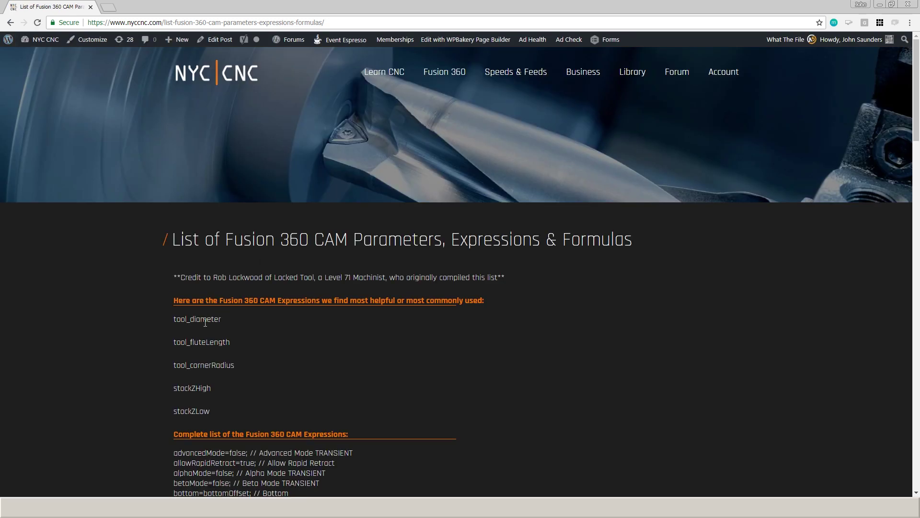
{"action": "scroll", "coordinate": [205, 323], "scroll_direction": "down", "scroll_amount": 1}
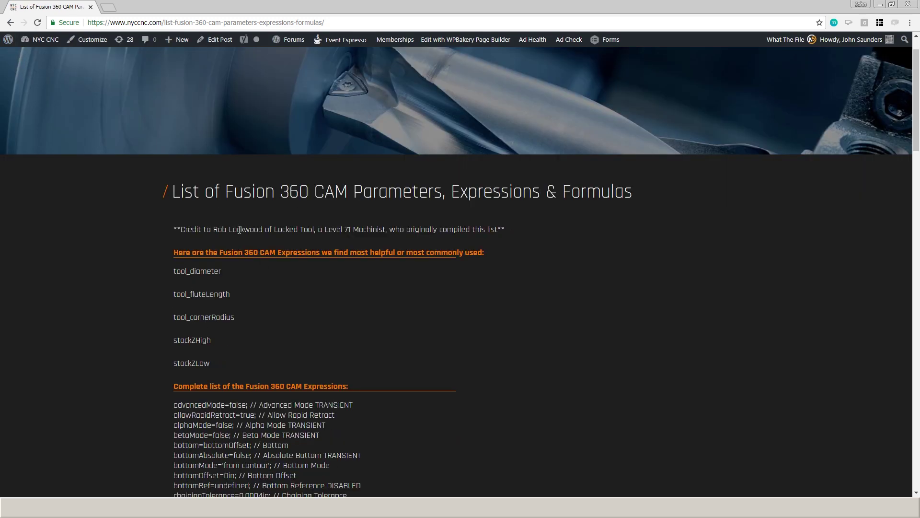
{"action": "scroll", "coordinate": [238, 230], "scroll_direction": "down", "scroll_amount": 1}
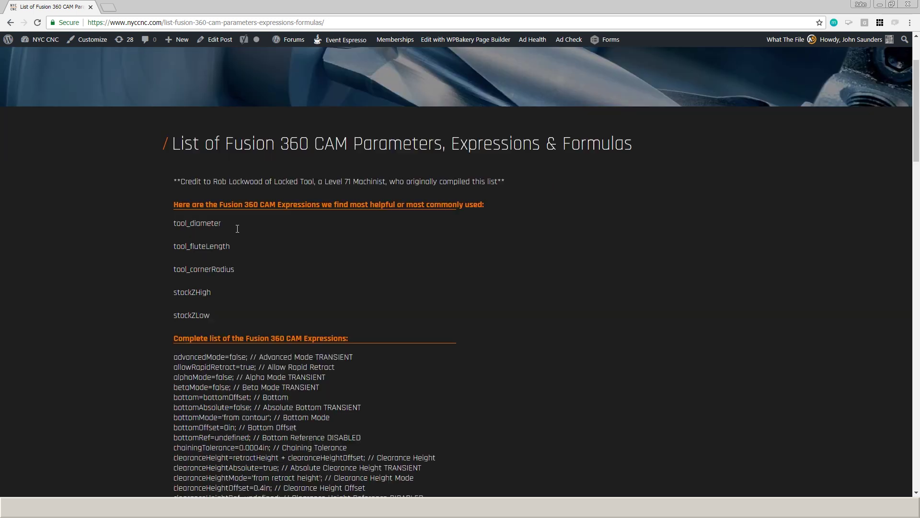
{"action": "scroll", "coordinate": [239, 216], "scroll_direction": "up", "scroll_amount": 1}
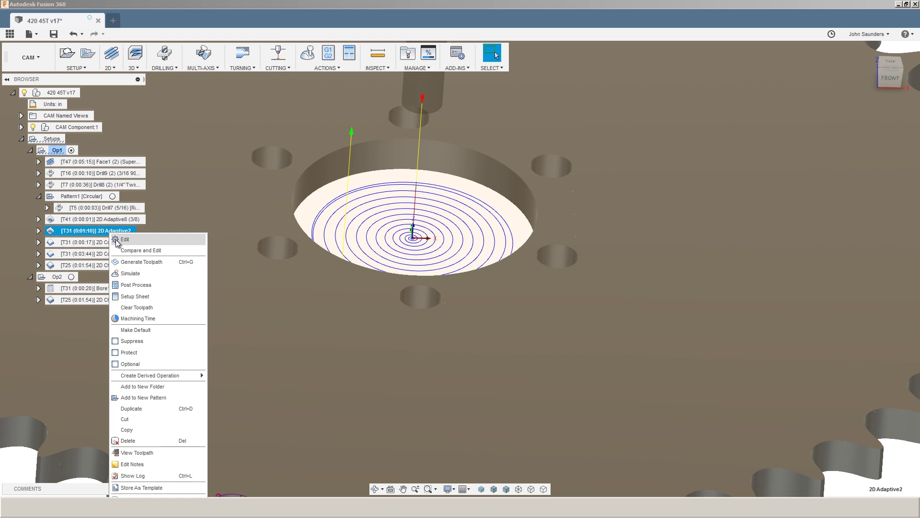
Step: Return to Fusion 360 and examine the linking settings and toolpath of the centre bore's 2D Adaptive2 operation
{"action": "right_click", "coordinate": [112, 234]}
{"action": "left_click", "coordinate": [125, 239]}
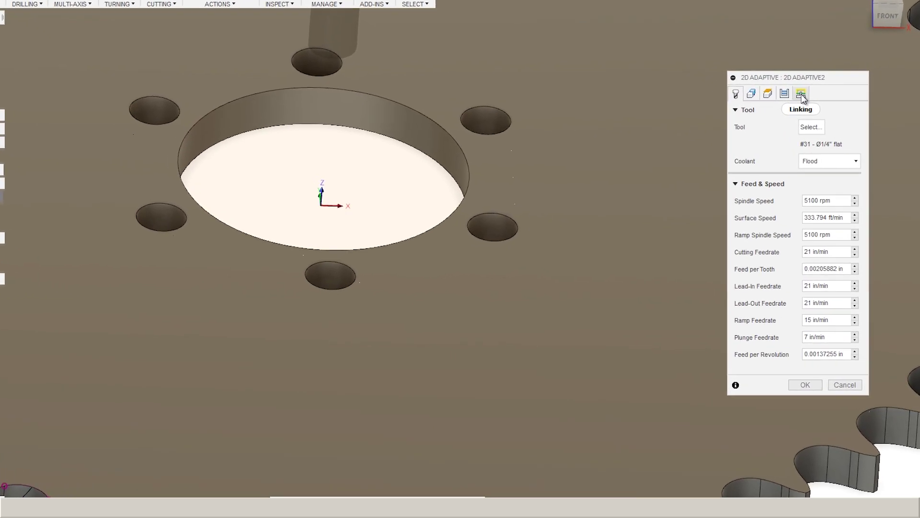
{"action": "left_click", "coordinate": [801, 95]}
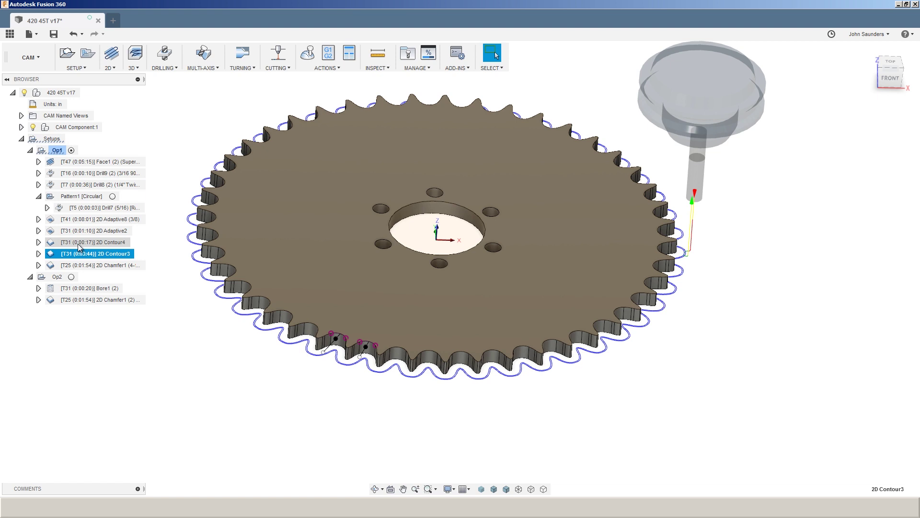
{"action": "left_click", "coordinate": [89, 231]}
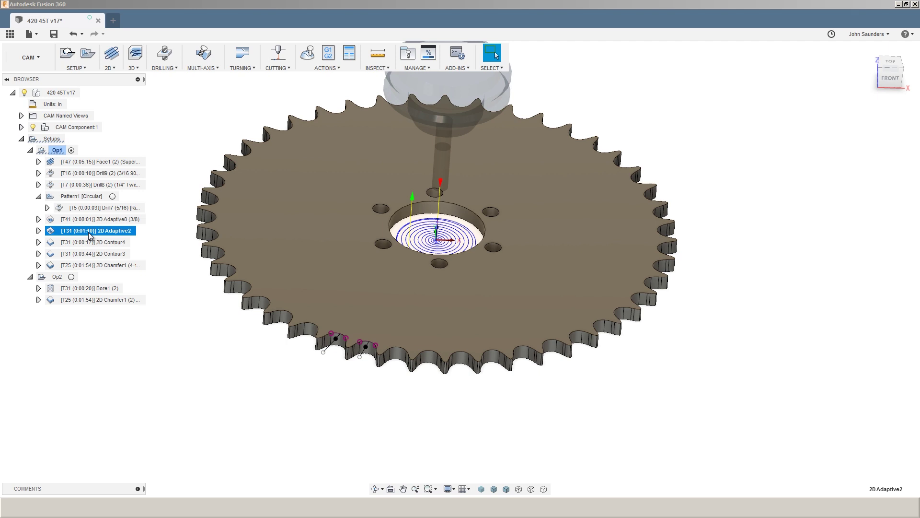
{"action": "scroll", "coordinate": [478, 235], "scroll_direction": "up", "scroll_amount": 5}
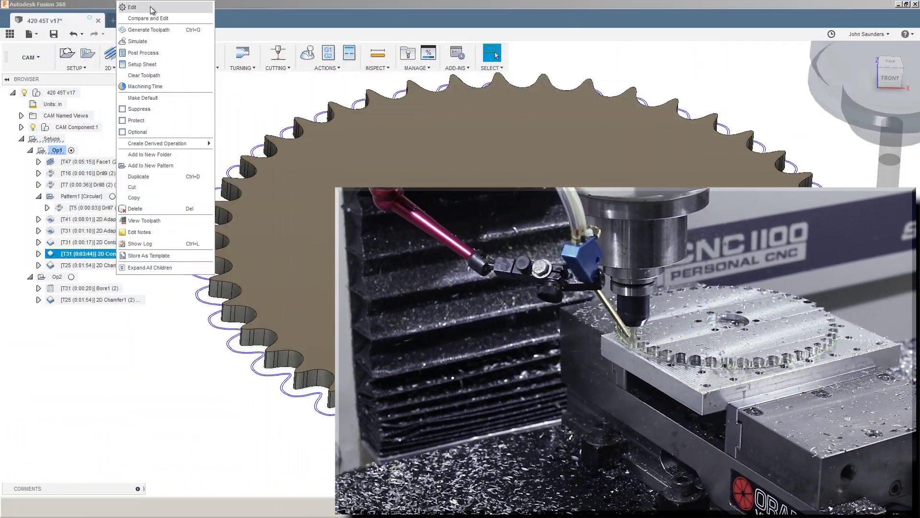
Step: Review the finishing pass and height settings of the tooth profile's 2D Contour3 operation, leaving them unchanged
{"action": "left_click", "coordinate": [150, 8]}
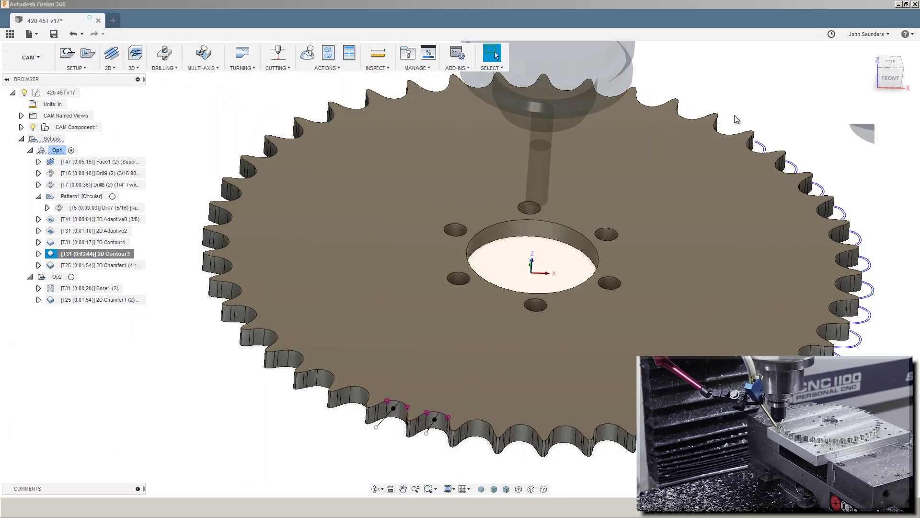
{"action": "left_click", "coordinate": [804, 145]}
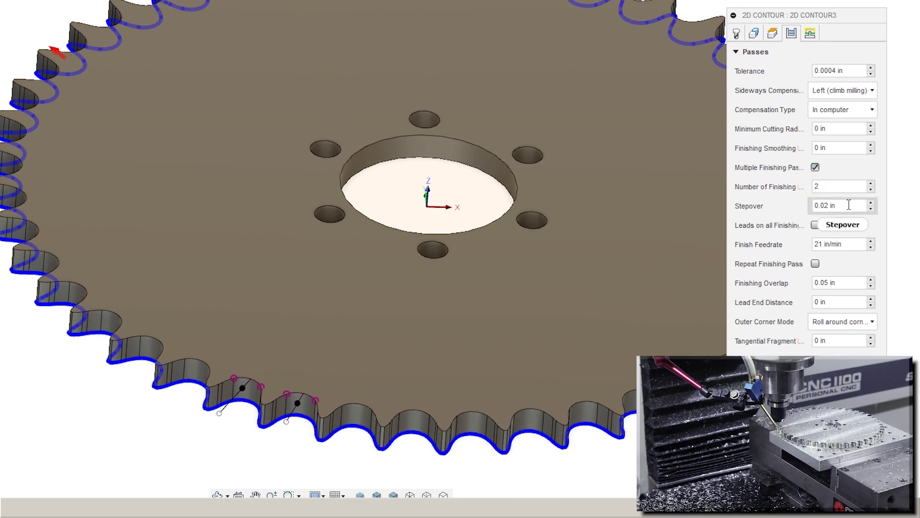
{"action": "scroll", "coordinate": [846, 15], "scroll_direction": "down", "scroll_amount": 1}
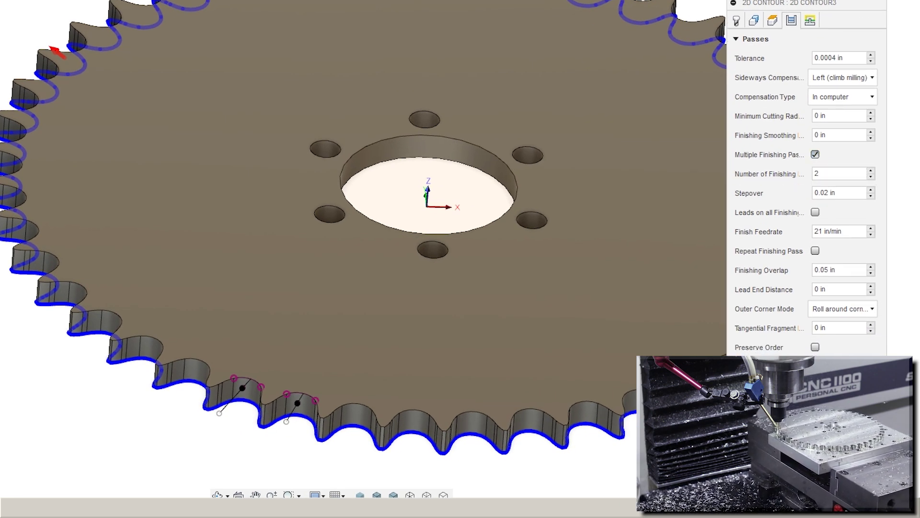
{"action": "scroll", "coordinate": [789, 105], "scroll_direction": "down", "scroll_amount": 2}
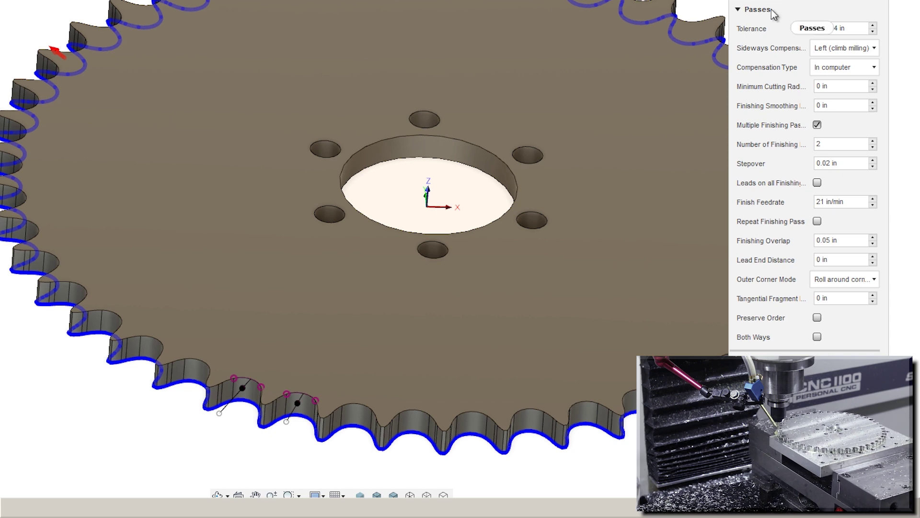
{"action": "left_click", "coordinate": [767, 2]}
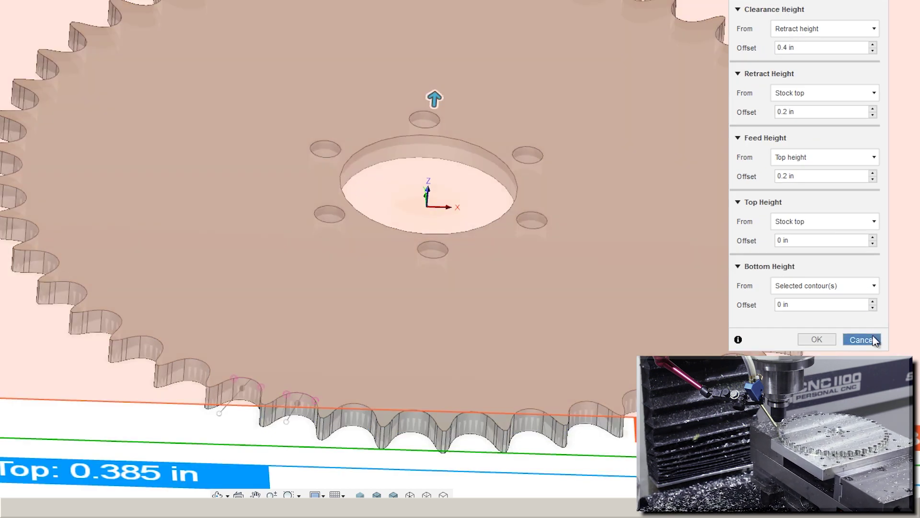
{"action": "left_click", "coordinate": [872, 340]}
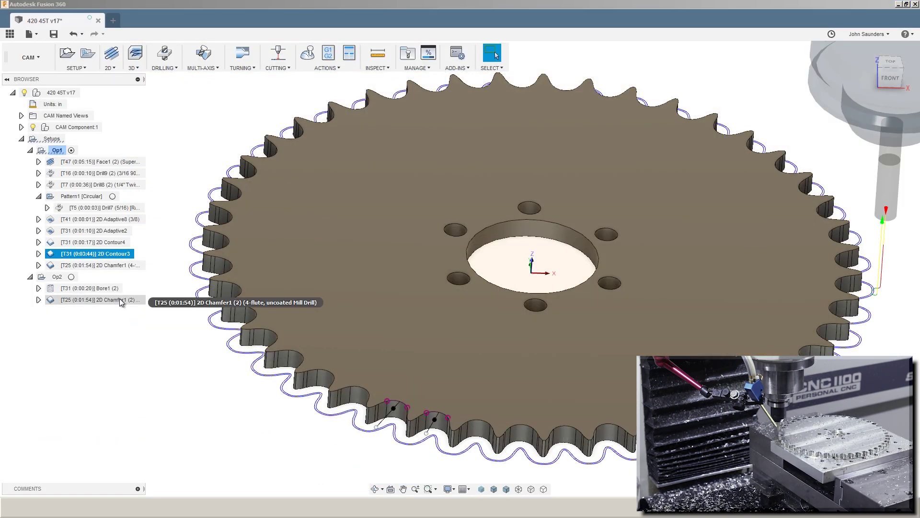